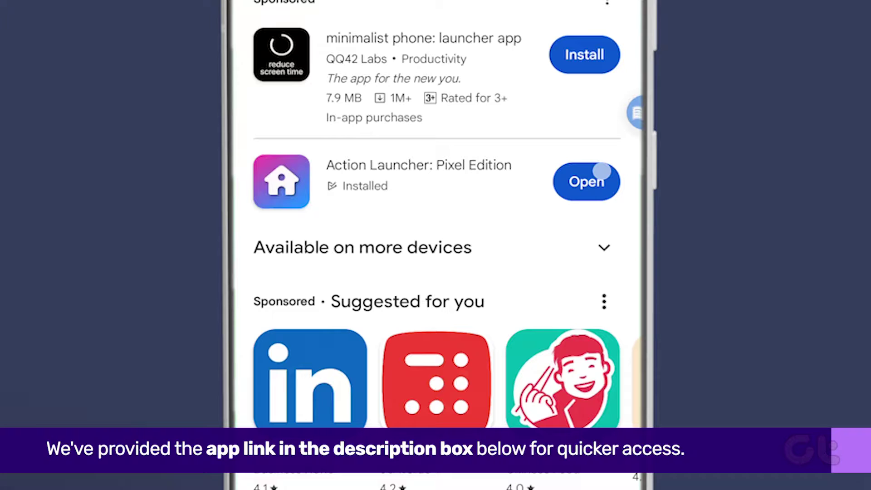
Launch Action Launcher from its store listing and reach the Font list, still set to Roboto Condensed
click(602, 171)
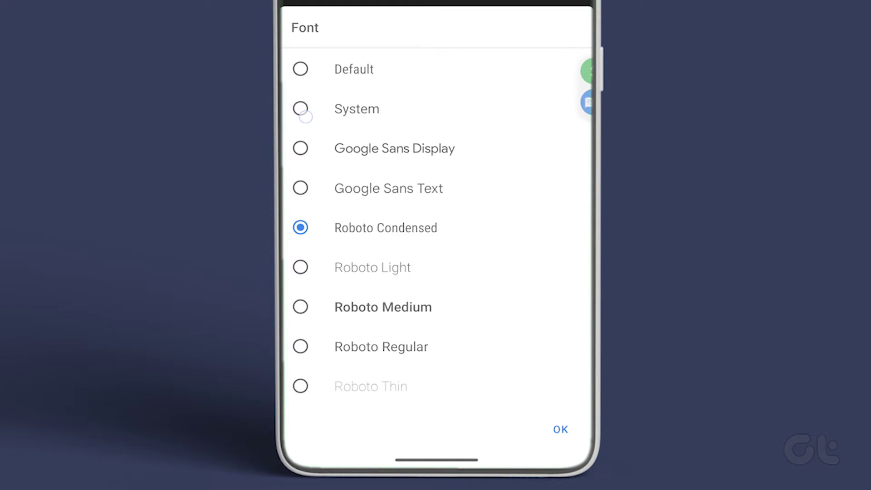
Try System and Google Sans Display, then confirm Google Sans Text as the launcher font
click(305, 114)
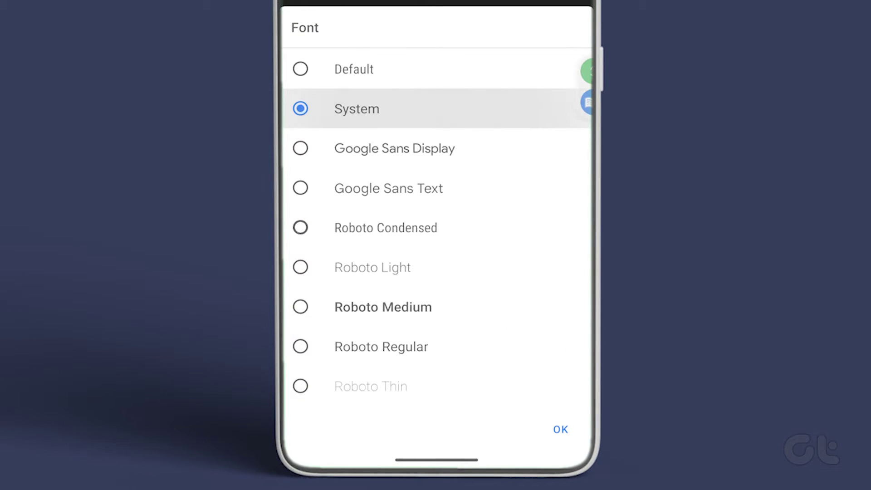
click(302, 152)
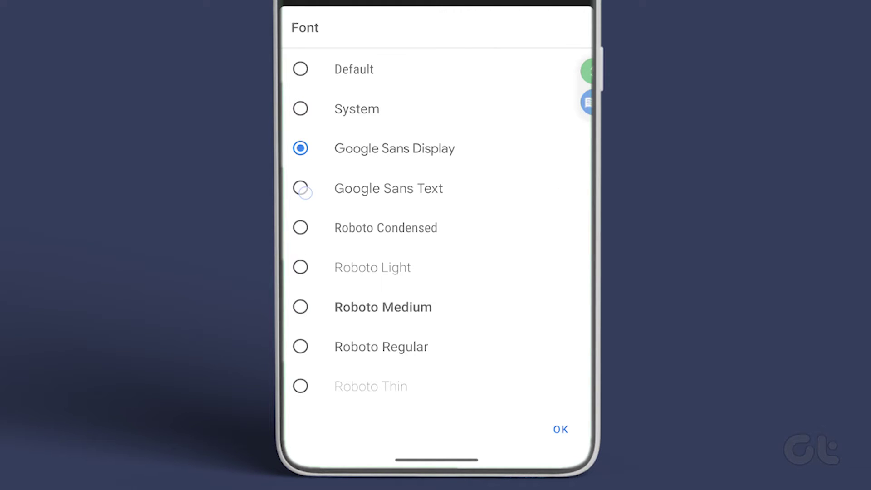
click(306, 193)
click(567, 417)
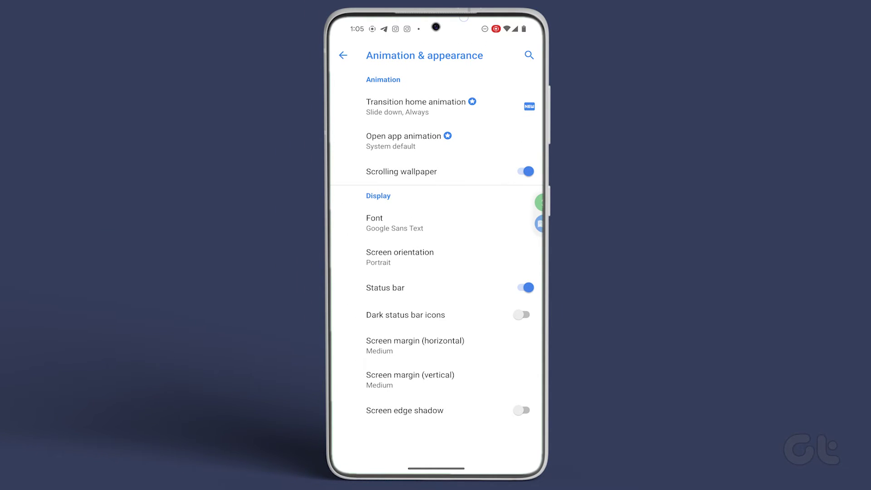
drag(437, 21, 436, 273)
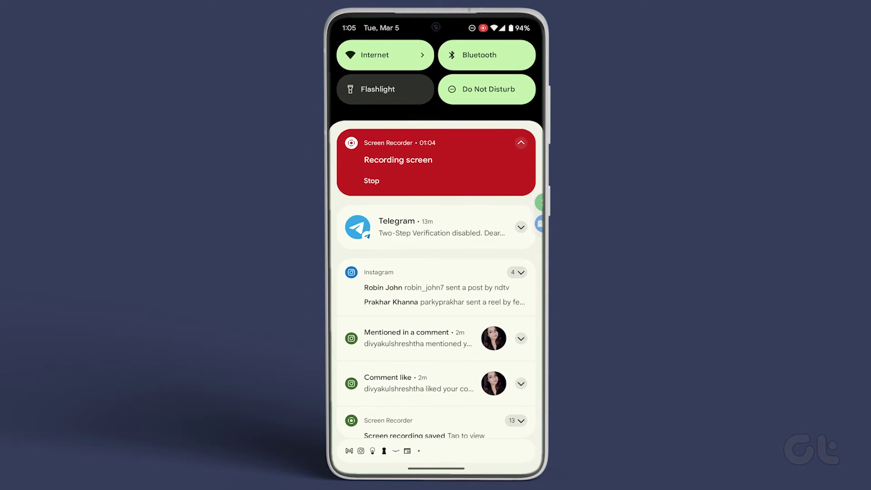